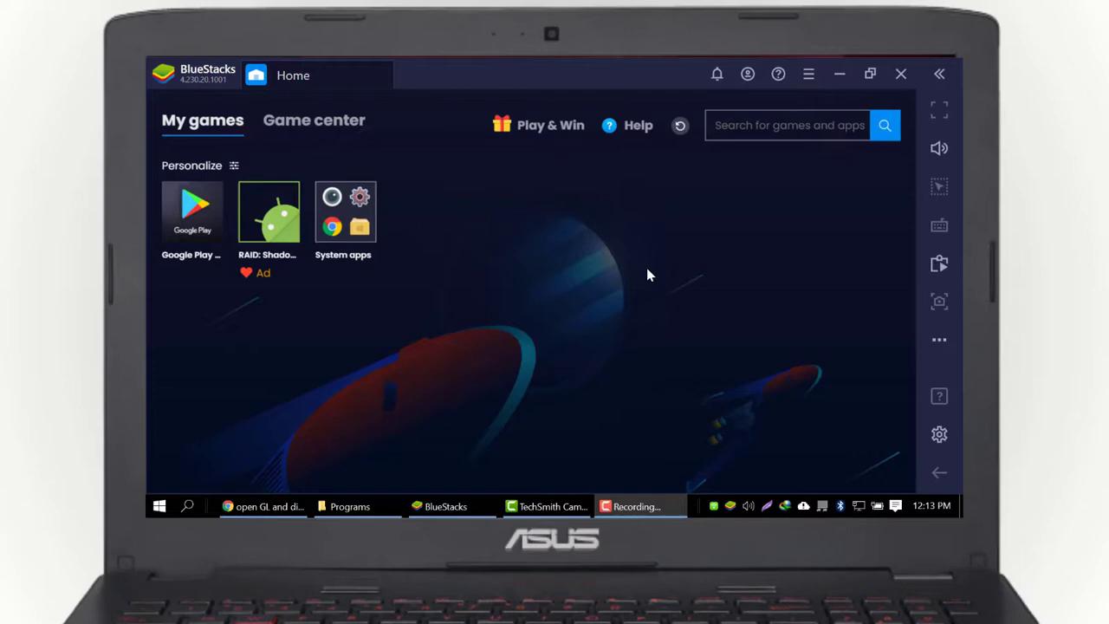
# - Restore down the emulator window and open the system properties of This PC to check the computer's specifications
pyautogui.click(871, 73)
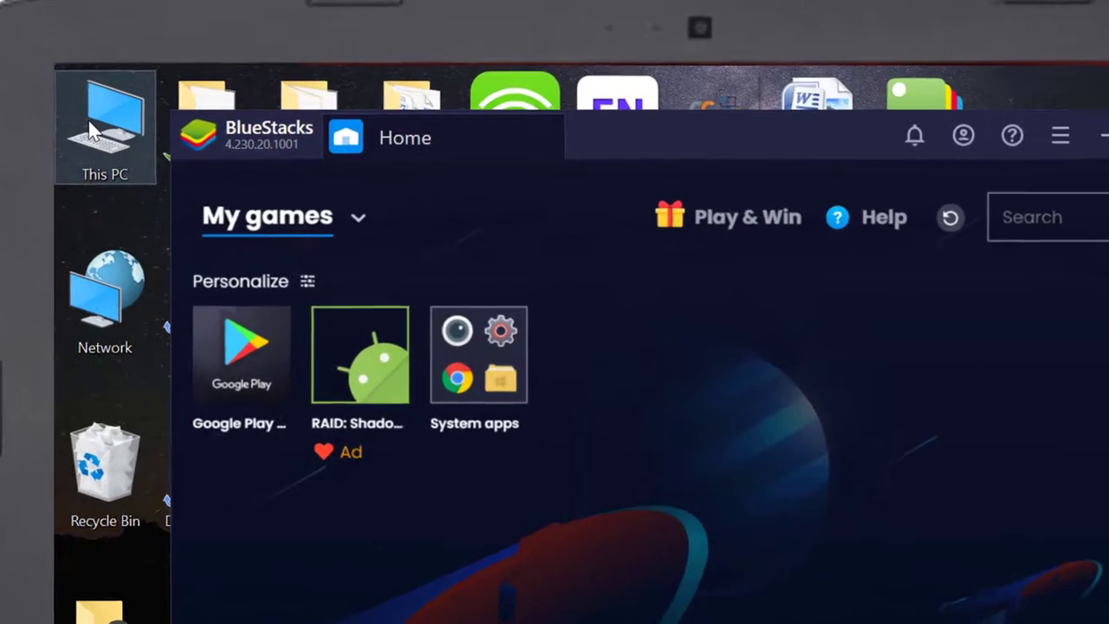
pyautogui.rightClick(94, 130)
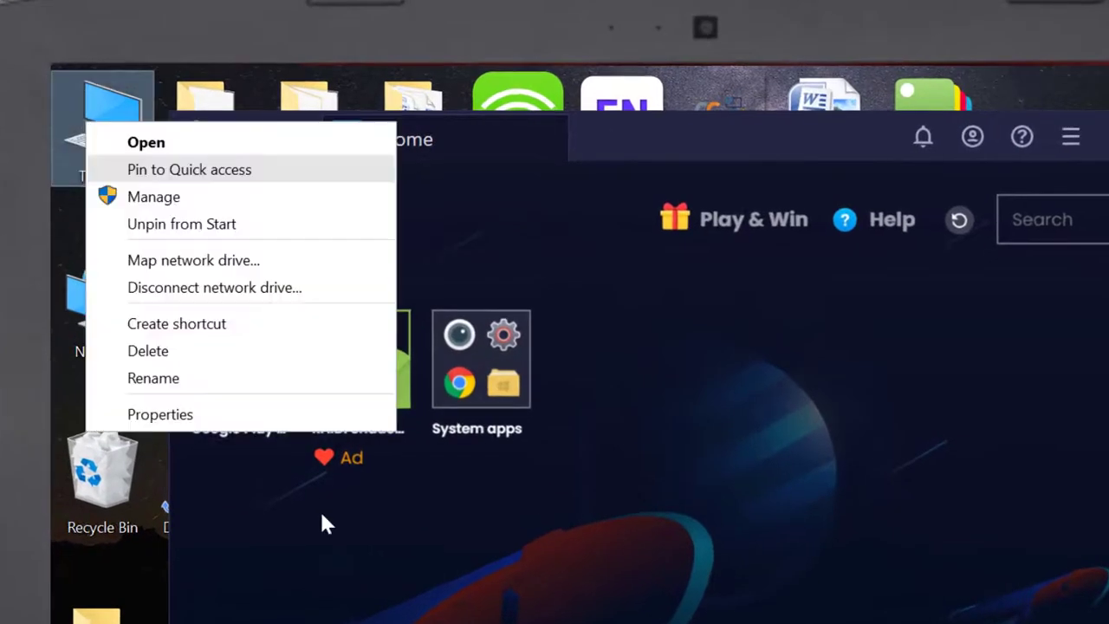
pyautogui.click(258, 418)
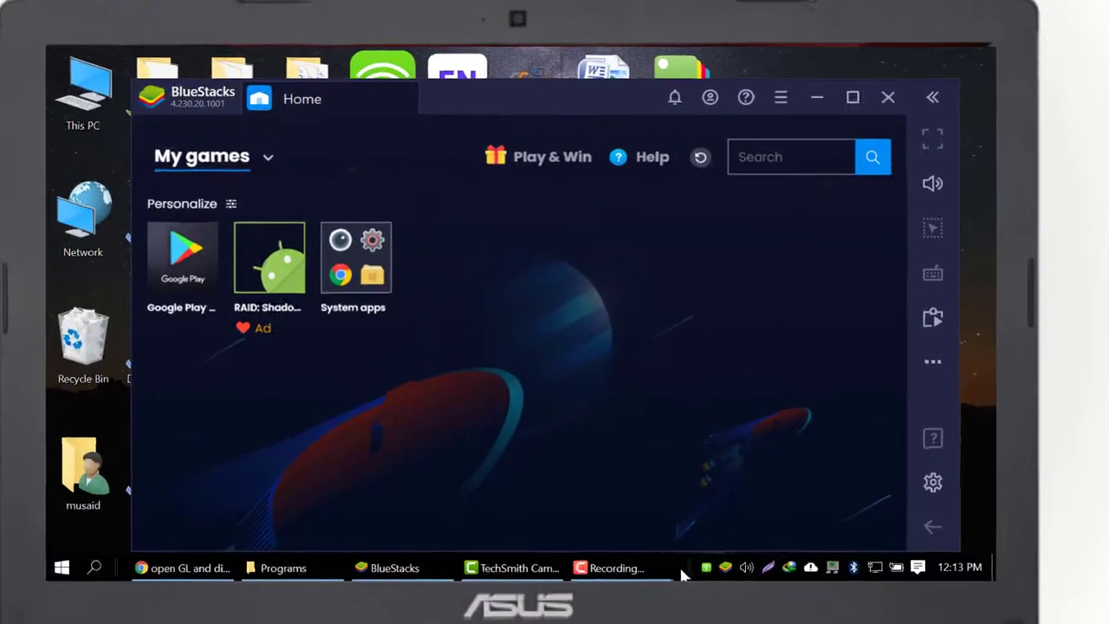
# - Check the processor's performance and virtualization details in Task Manager, close it, and maximize the BlueStacks window
pyautogui.rightClick(689, 576)
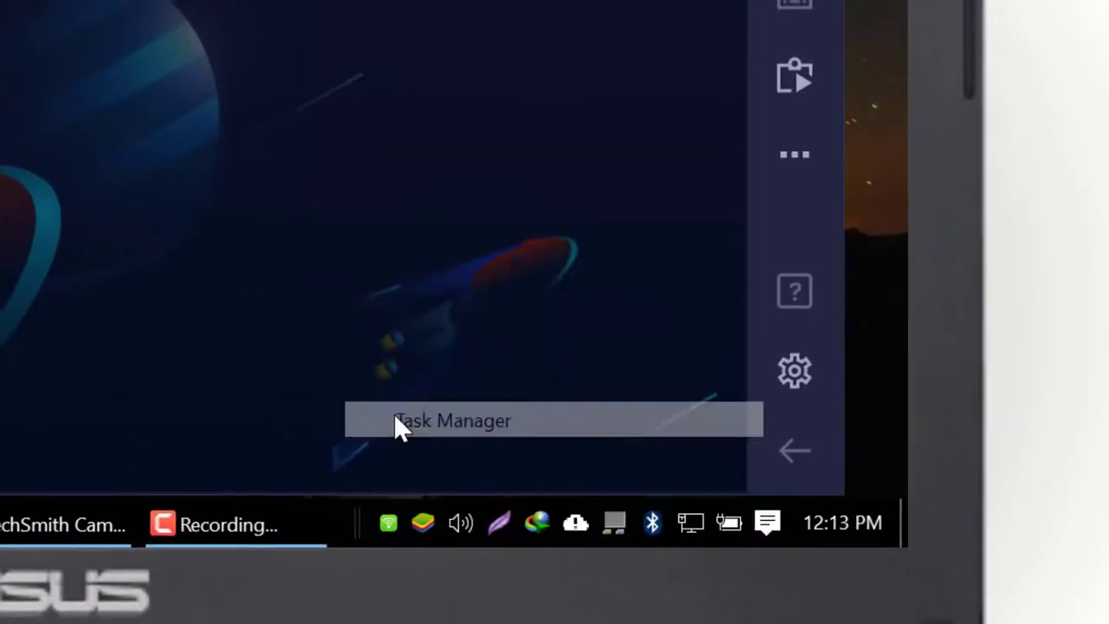
pyautogui.click(395, 417)
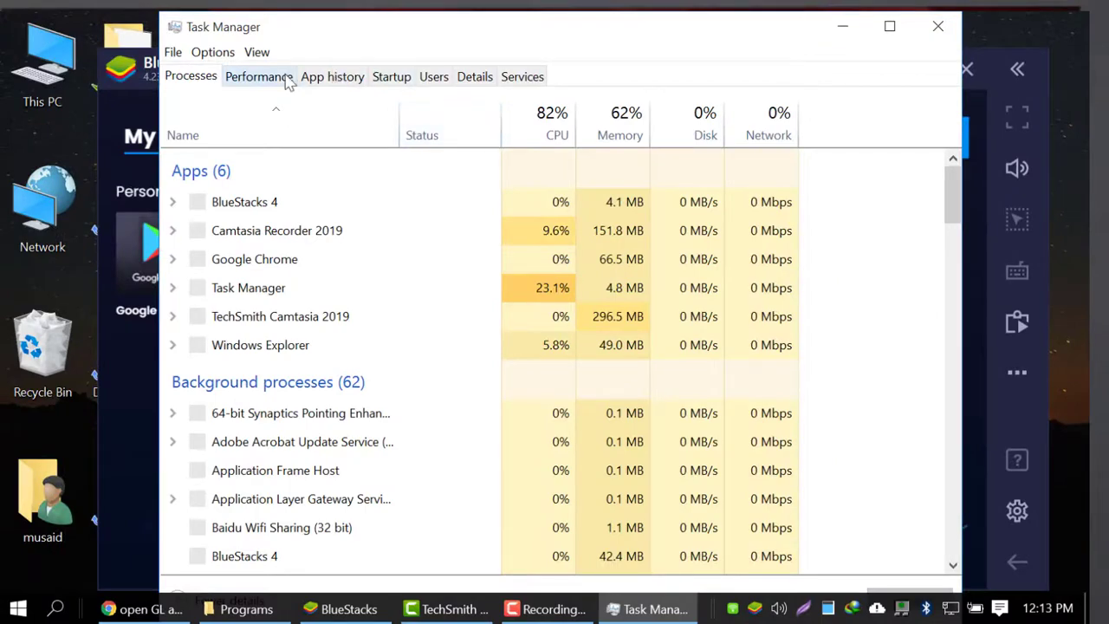
pyautogui.click(260, 77)
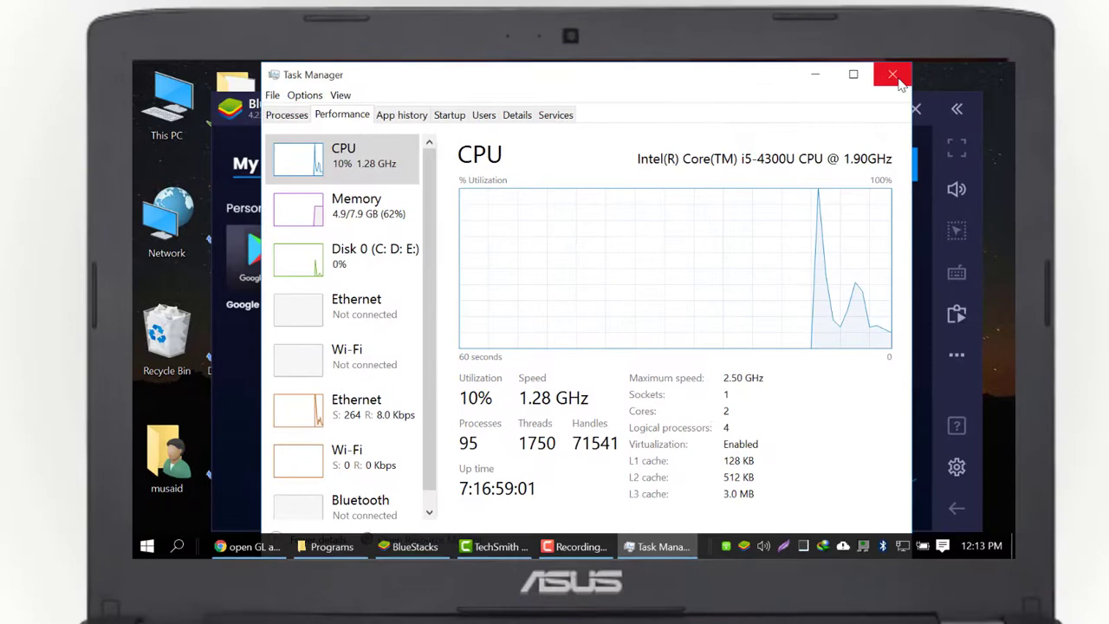
pyautogui.click(898, 77)
pyautogui.click(879, 108)
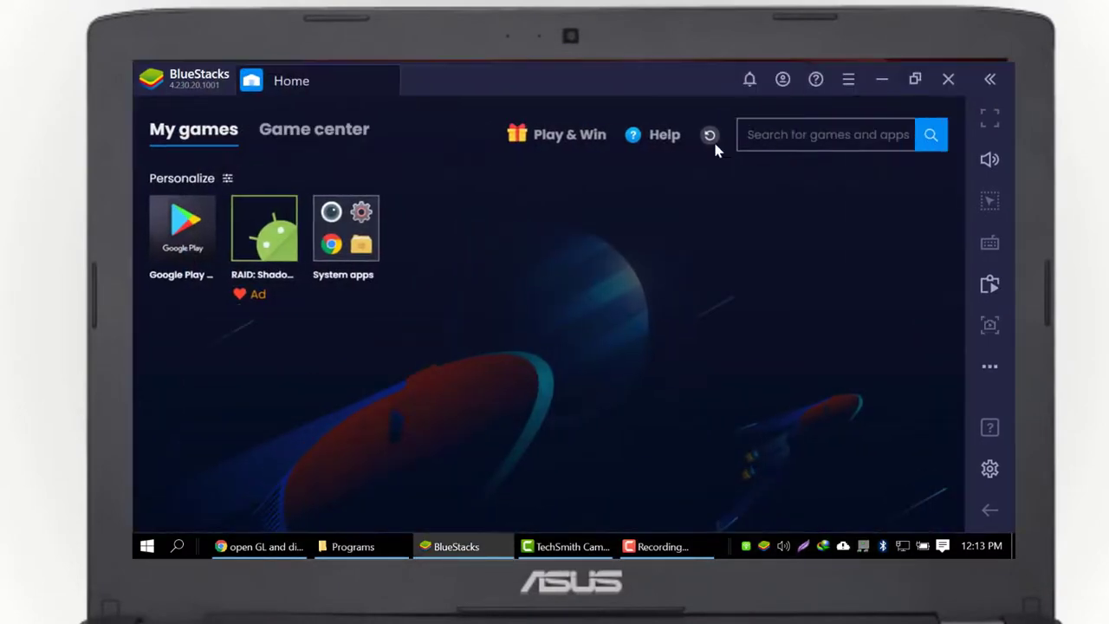
# - In the emulator's display settings, try 960 x 540 with 160 DPI, and select 2560 x 1440 with 320 DPI
pyautogui.click(848, 79)
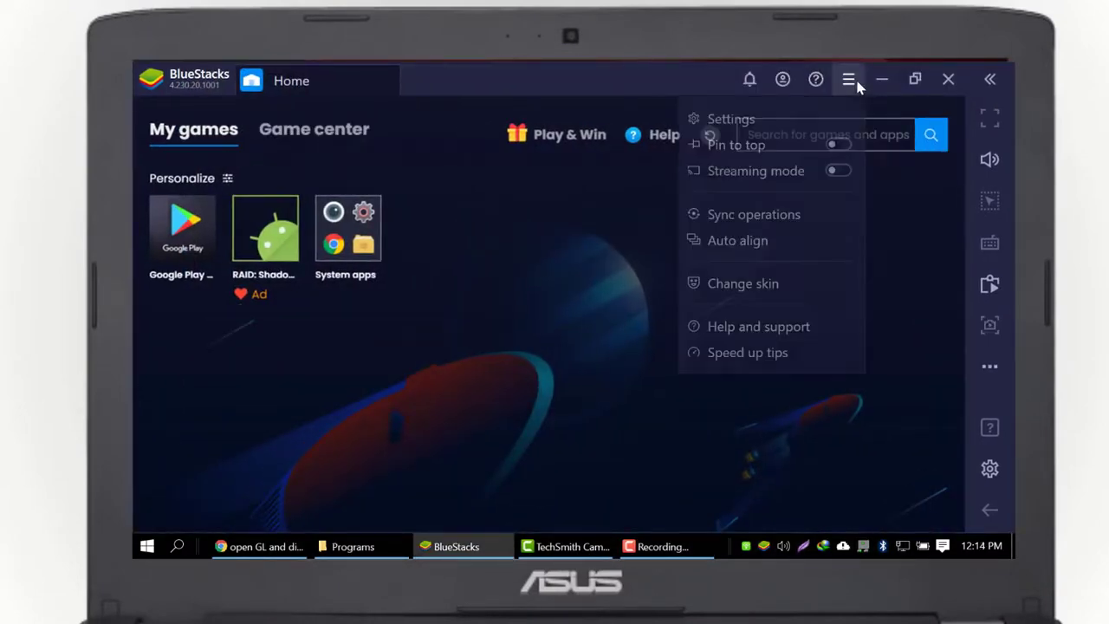
pyautogui.click(750, 119)
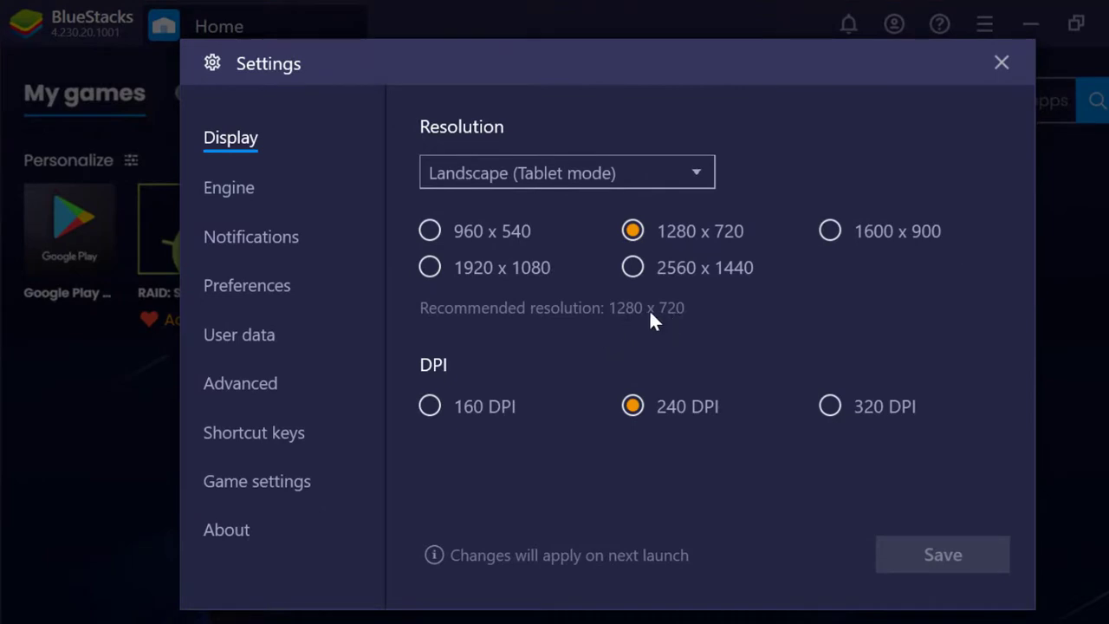
pyautogui.click(502, 233)
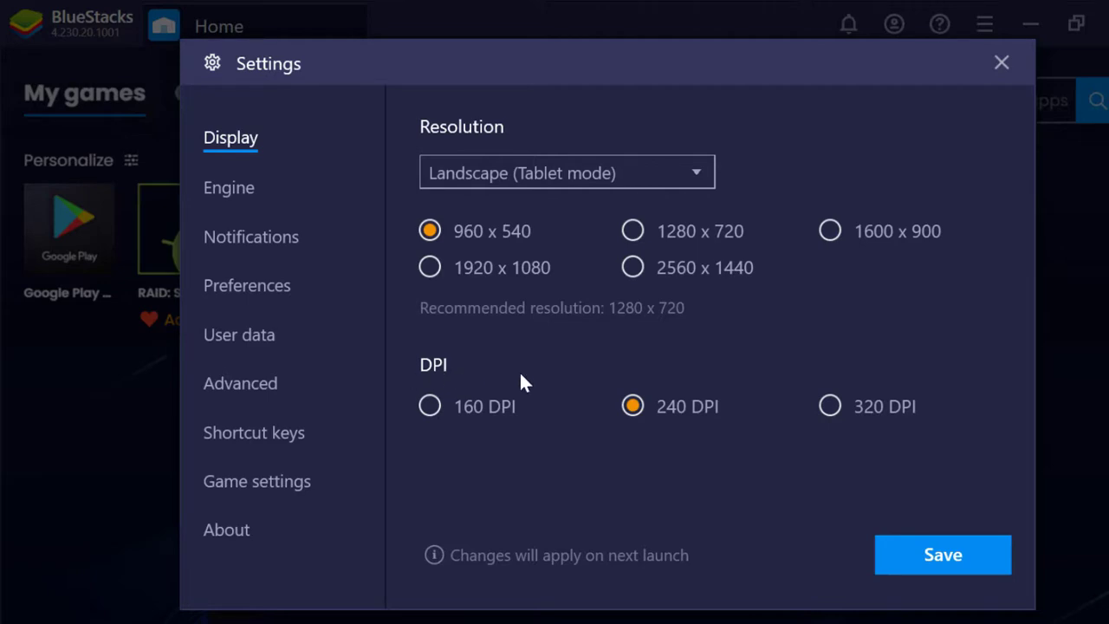
pyautogui.click(432, 406)
pyautogui.click(685, 277)
pyautogui.click(832, 407)
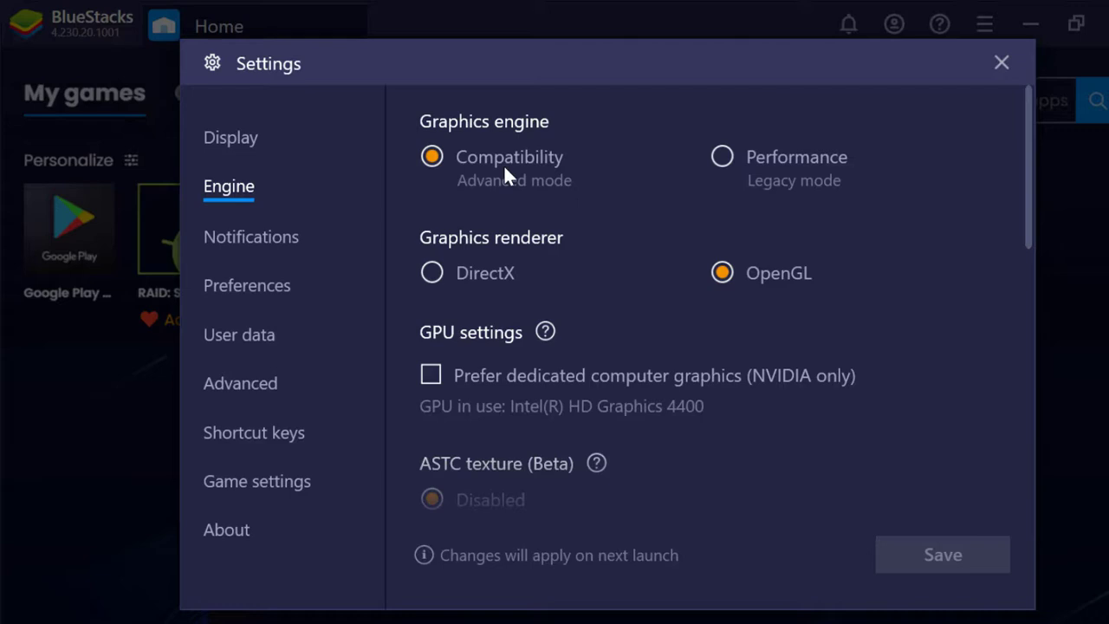
# - In the engine settings, try the Performance graphics engine and DirectX renderer, returning to Compatibility and OpenGL
pyautogui.click(723, 158)
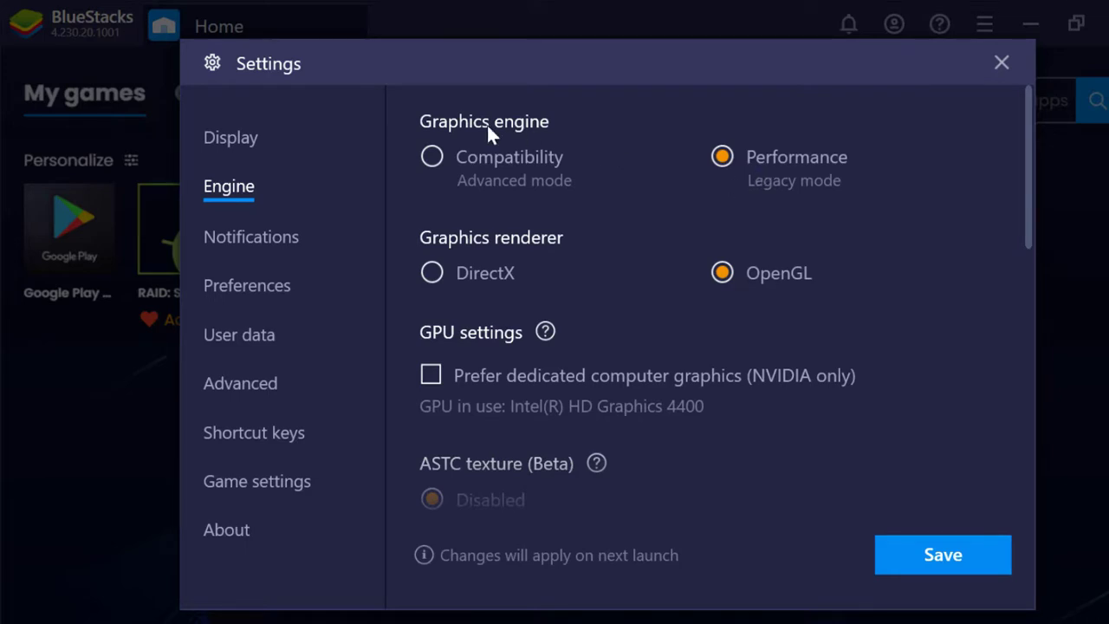
pyautogui.click(430, 156)
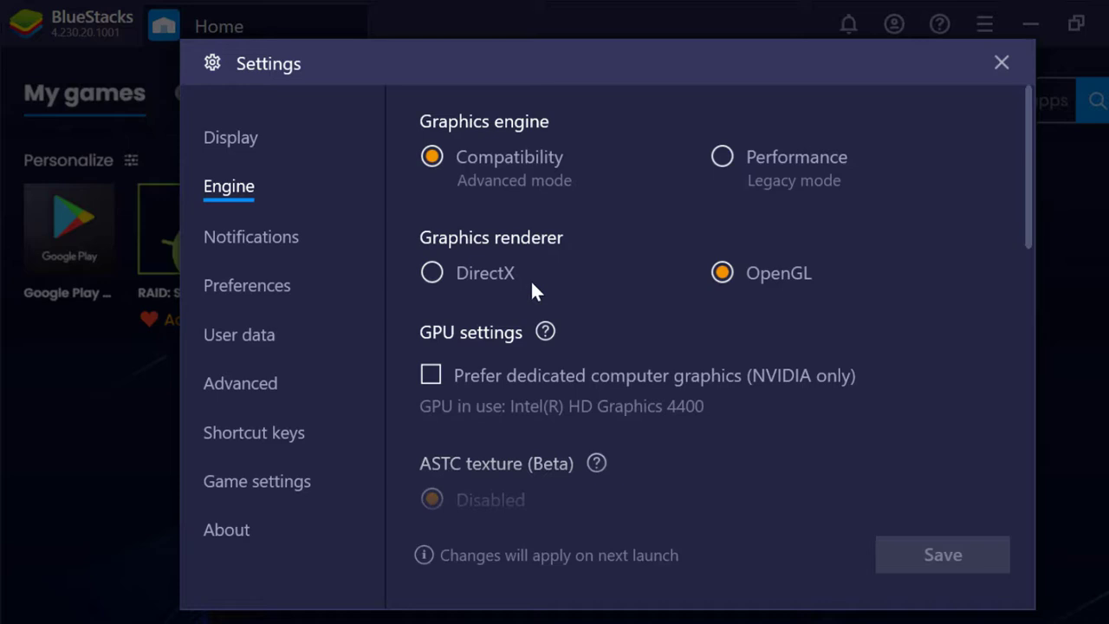
pyautogui.click(486, 274)
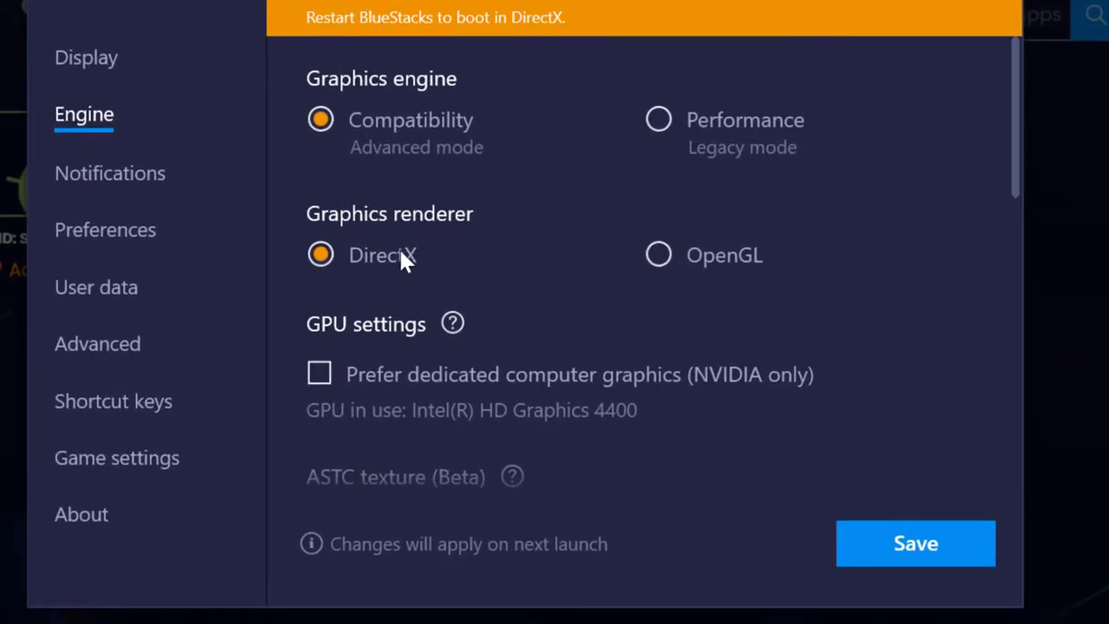
pyautogui.click(659, 255)
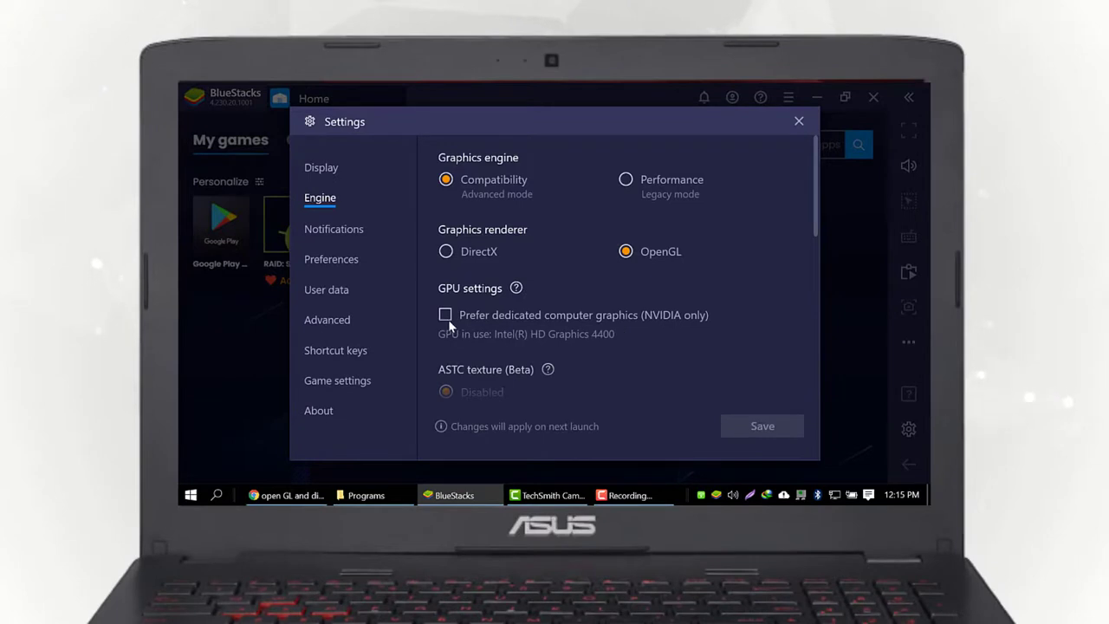
# - Try the Custom CPU allocation in the engine's performance settings and review its available core counts
pyautogui.scroll(-4, 603, 355)
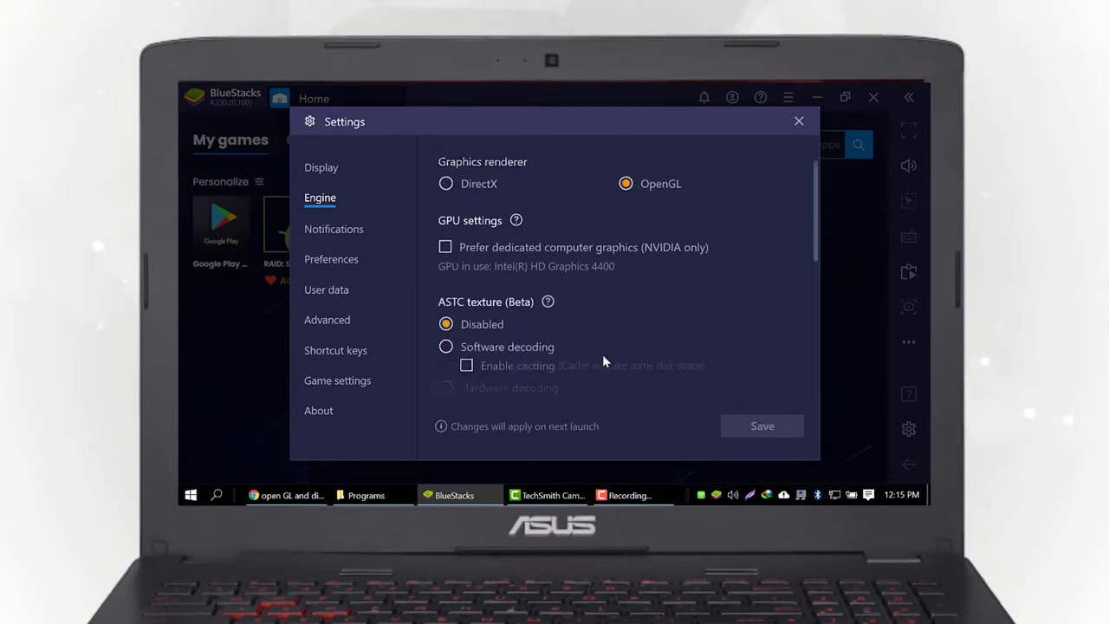
pyautogui.scroll(-3, 604, 357)
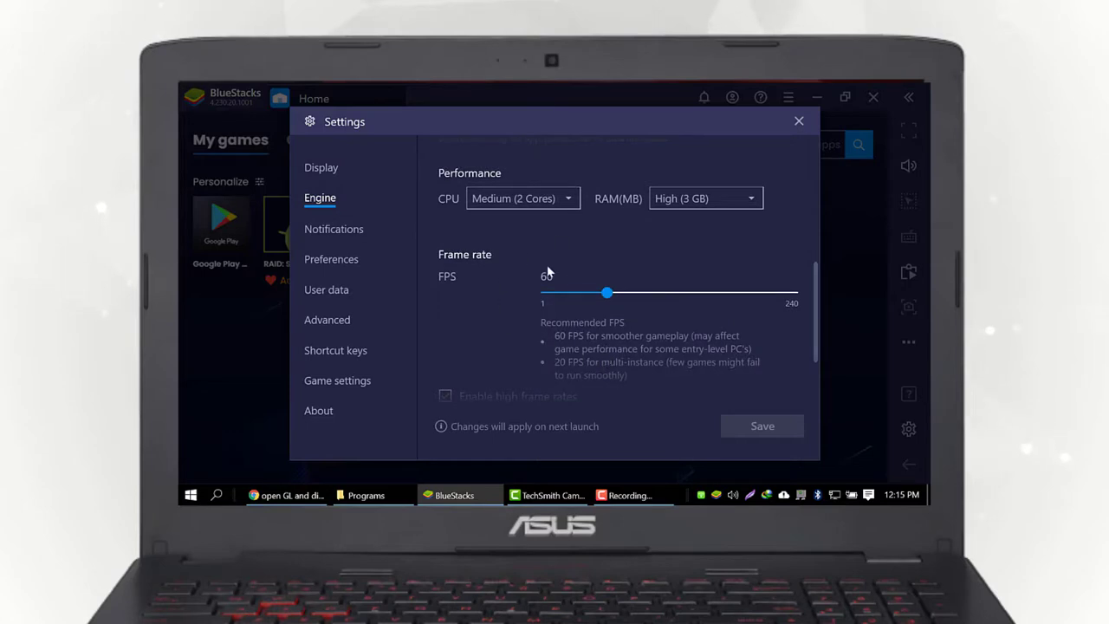
pyautogui.click(554, 201)
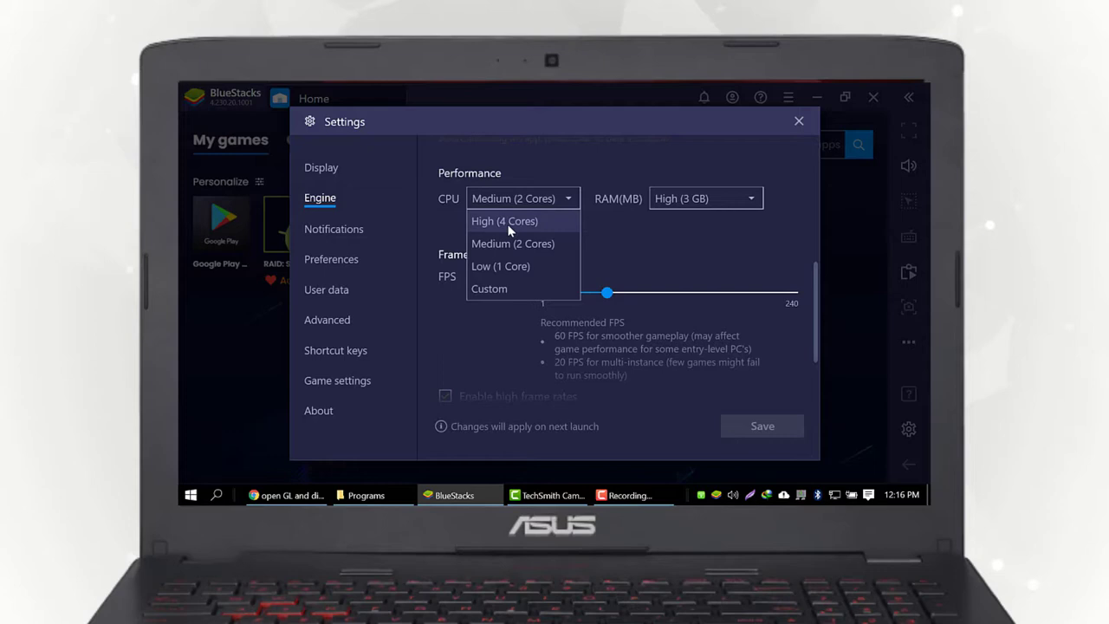
pyautogui.click(498, 287)
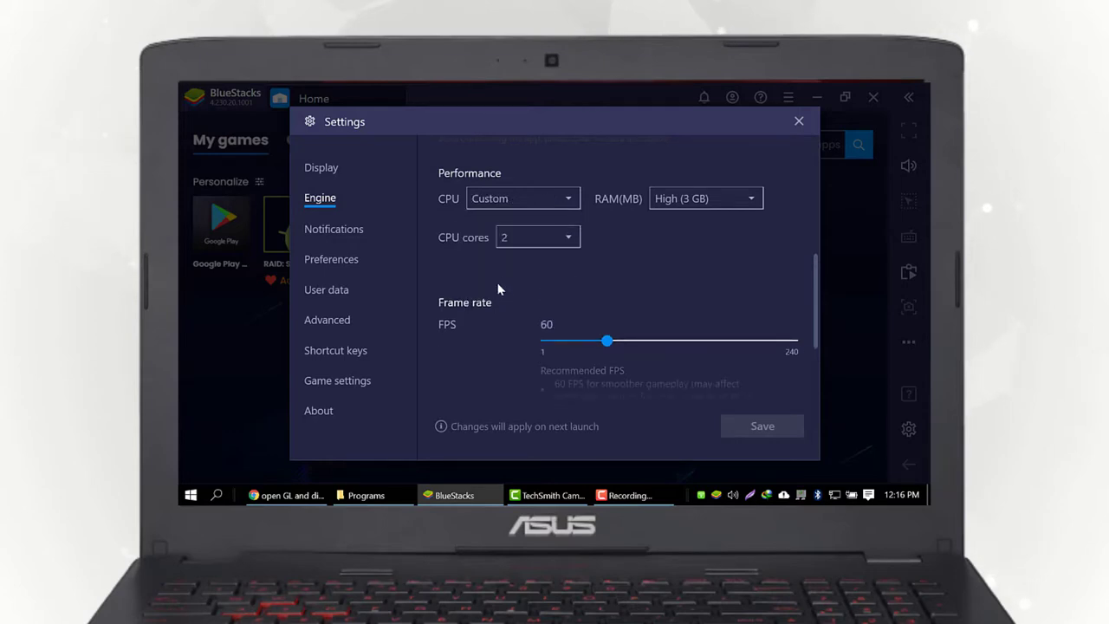
pyautogui.click(513, 236)
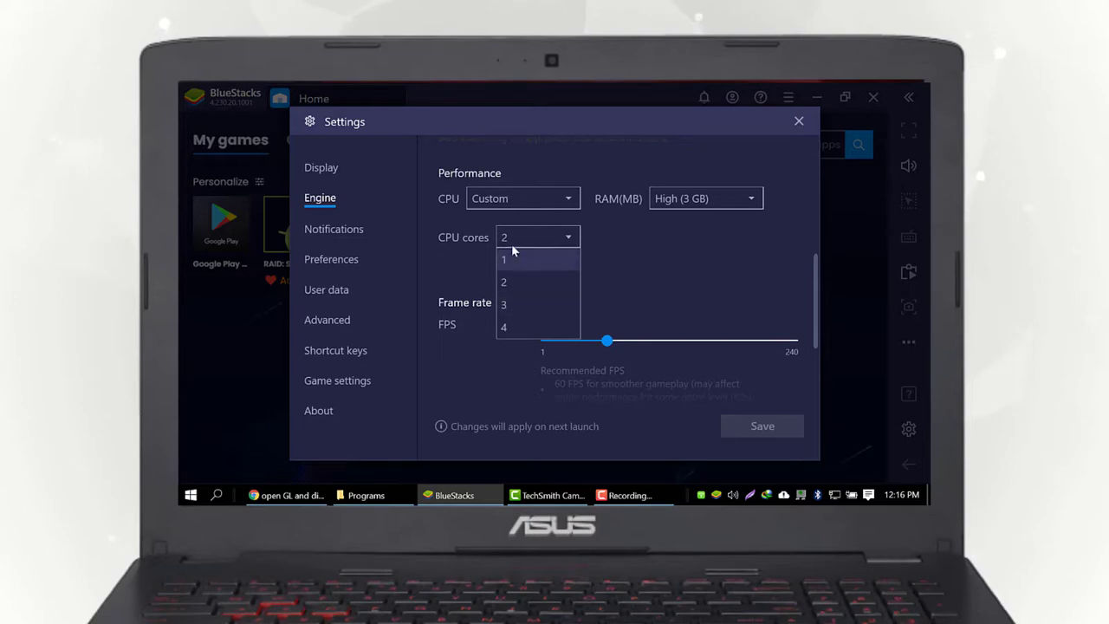
pyautogui.click(533, 201)
pyautogui.click(533, 202)
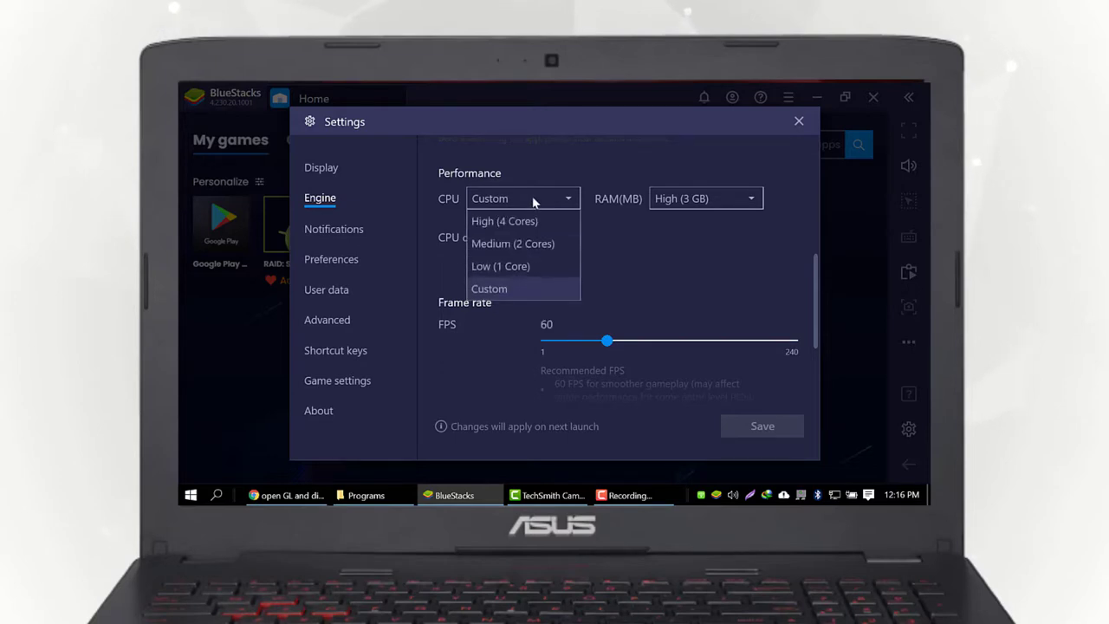
pyautogui.click(611, 258)
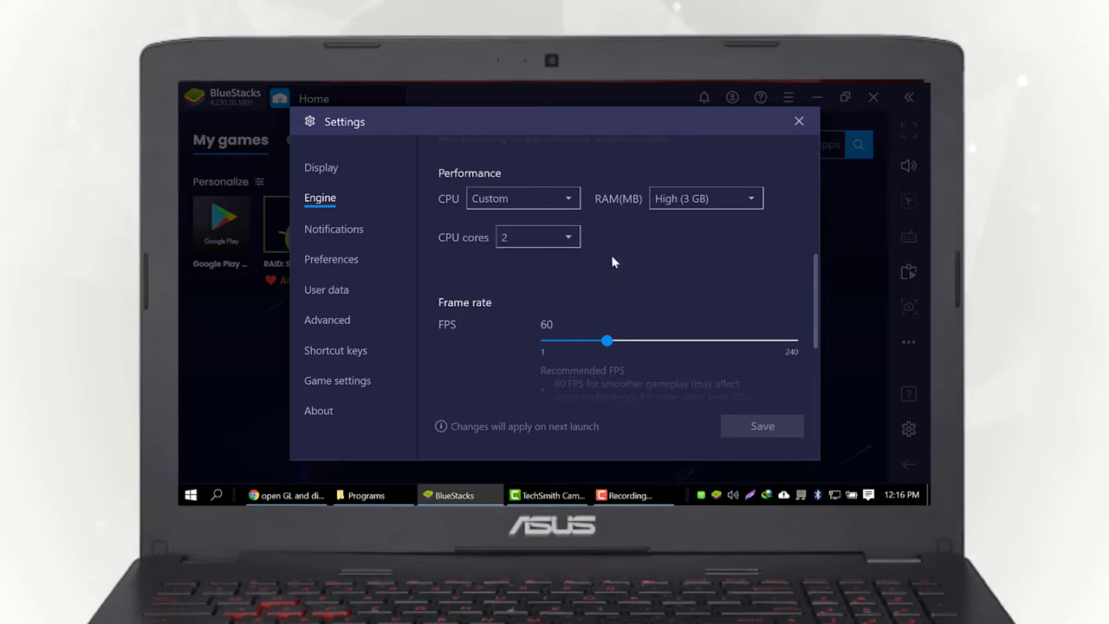
# - Set the engine's CPU allocation to Medium (2 Cores) and its RAM to High (3 GB)
pyautogui.click(570, 199)
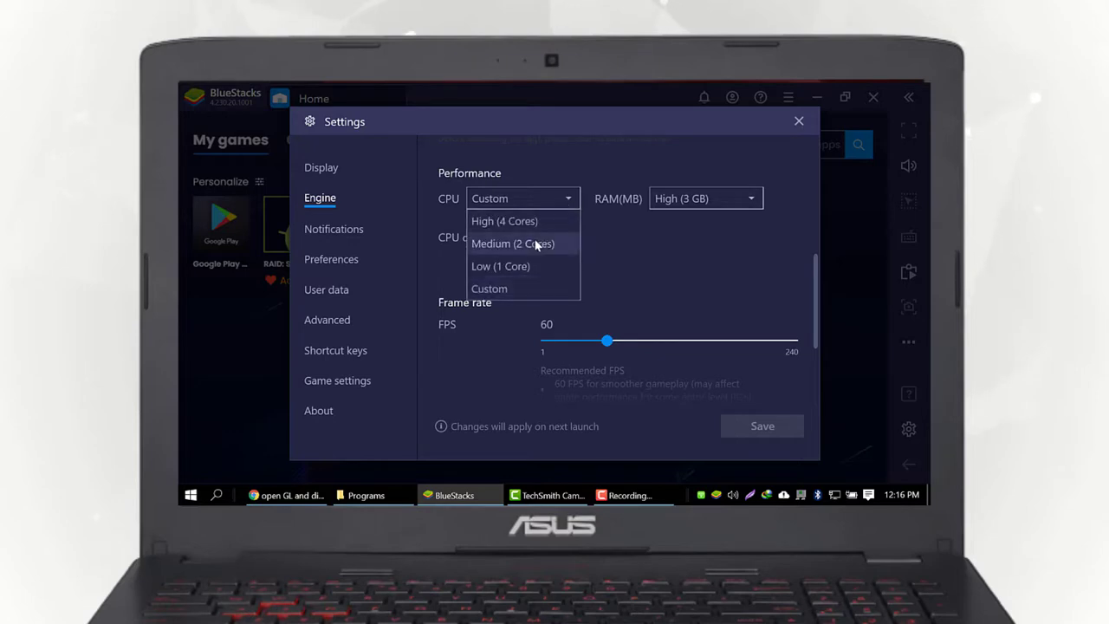
pyautogui.click(537, 245)
pyautogui.click(686, 199)
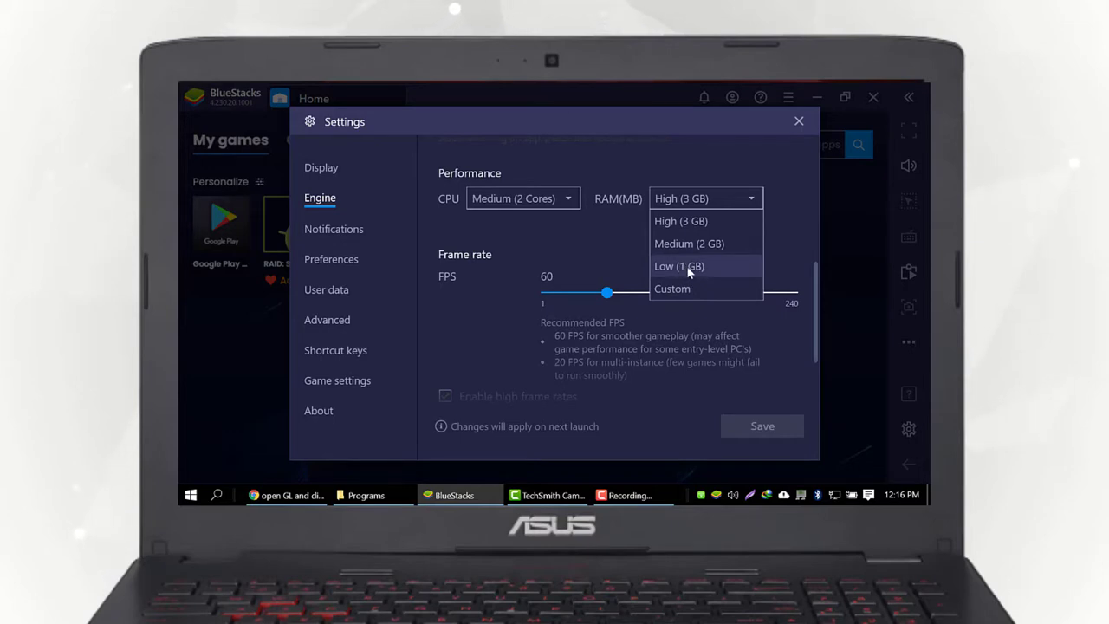
pyautogui.click(680, 220)
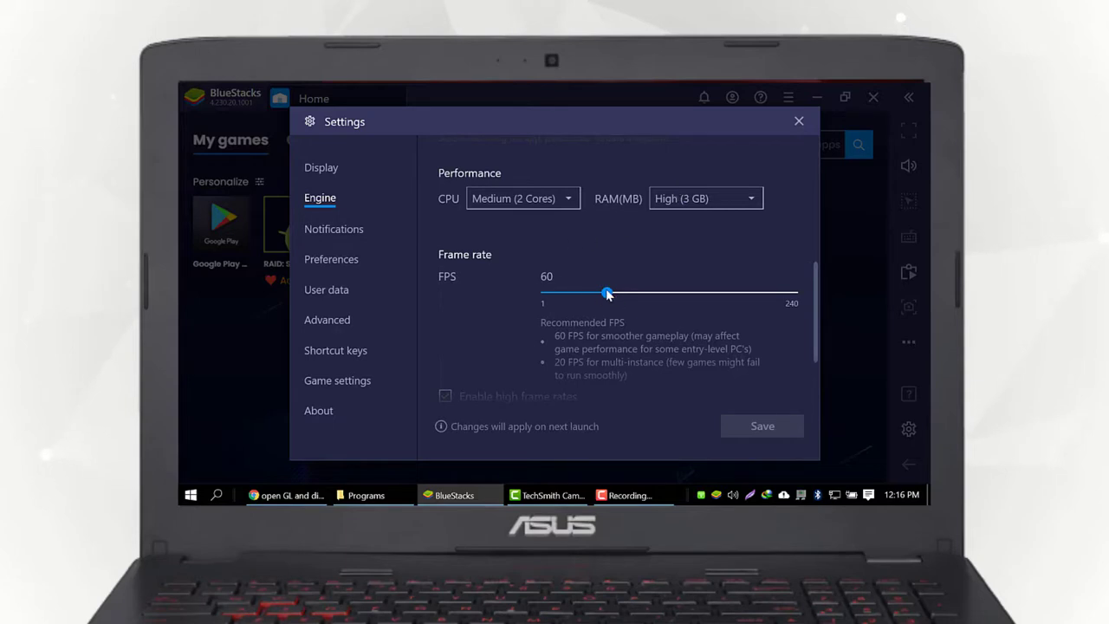
# - Set the frame rate to 20 FPS with high frame rates enabled, and save the engine settings
pyautogui.scroll(-2, 563, 273)
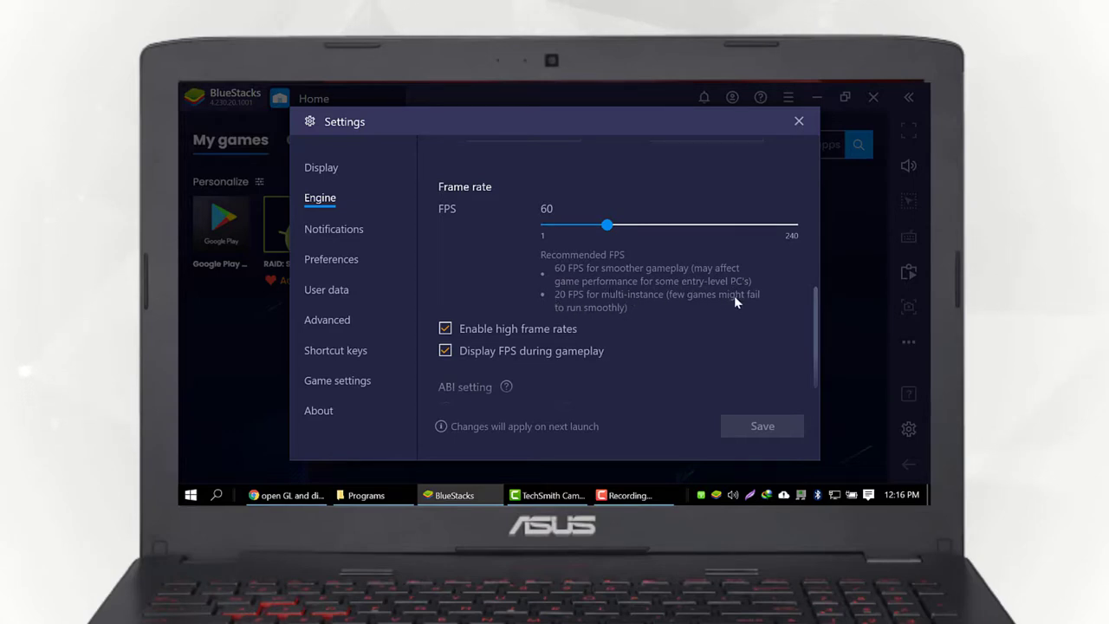
pyautogui.moveTo(606, 226); pyautogui.dragTo(565, 226)
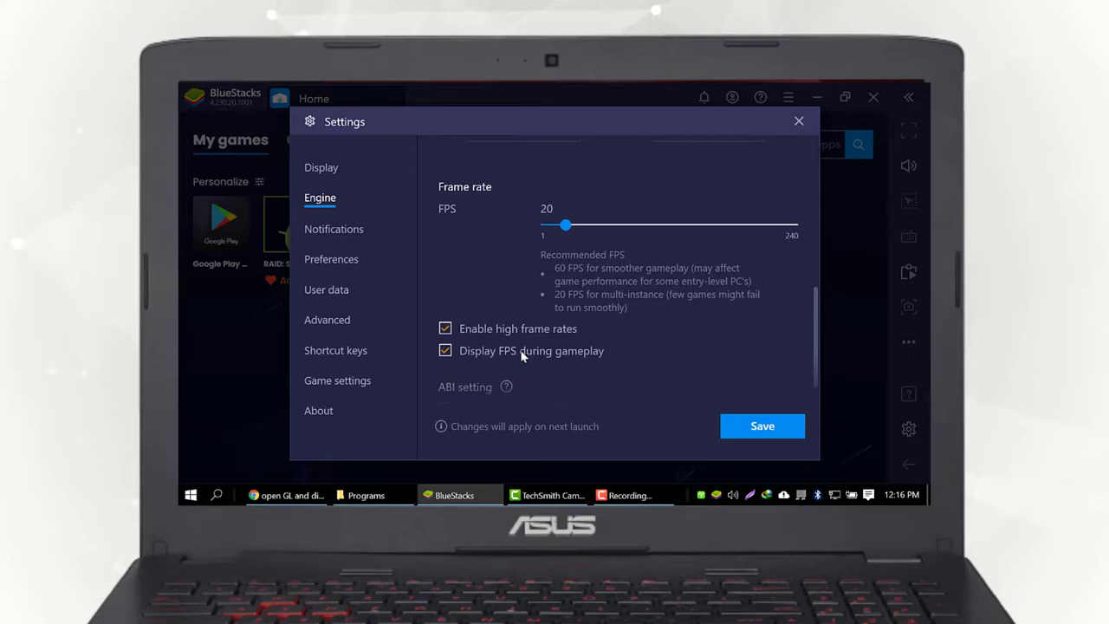
pyautogui.click(505, 329)
pyautogui.click(505, 329)
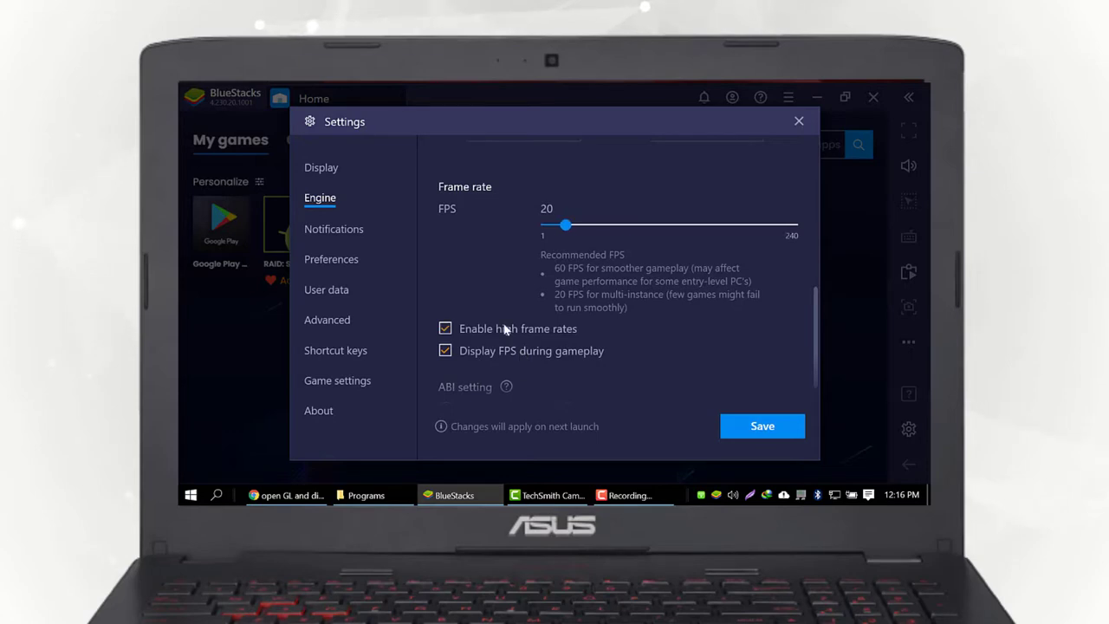
pyautogui.click(505, 330)
pyautogui.click(505, 329)
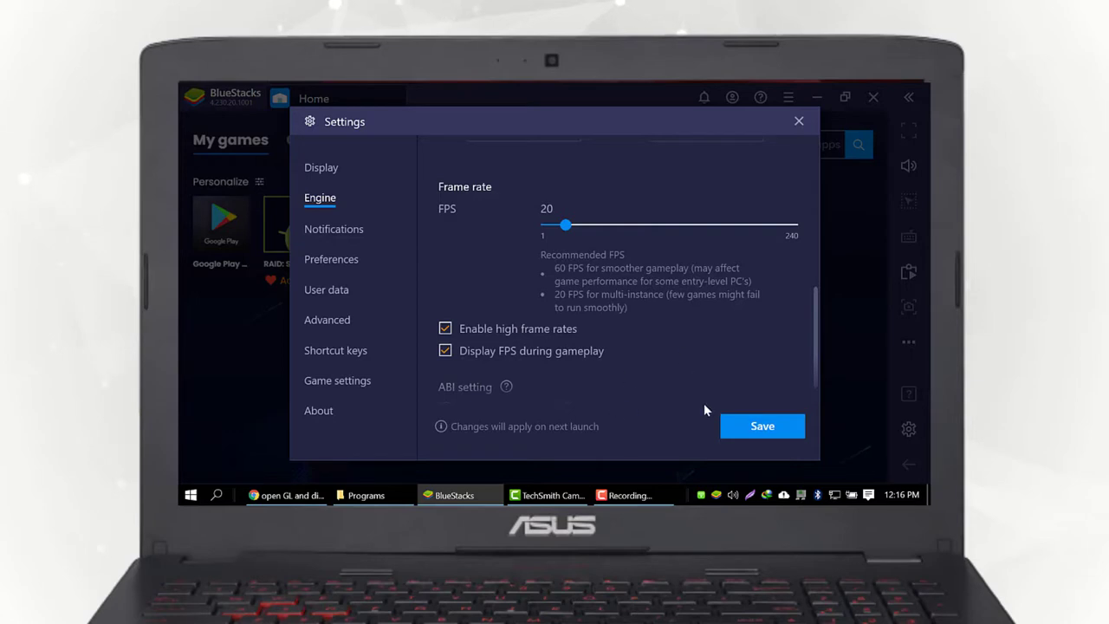
pyautogui.scroll(-1, 663, 376)
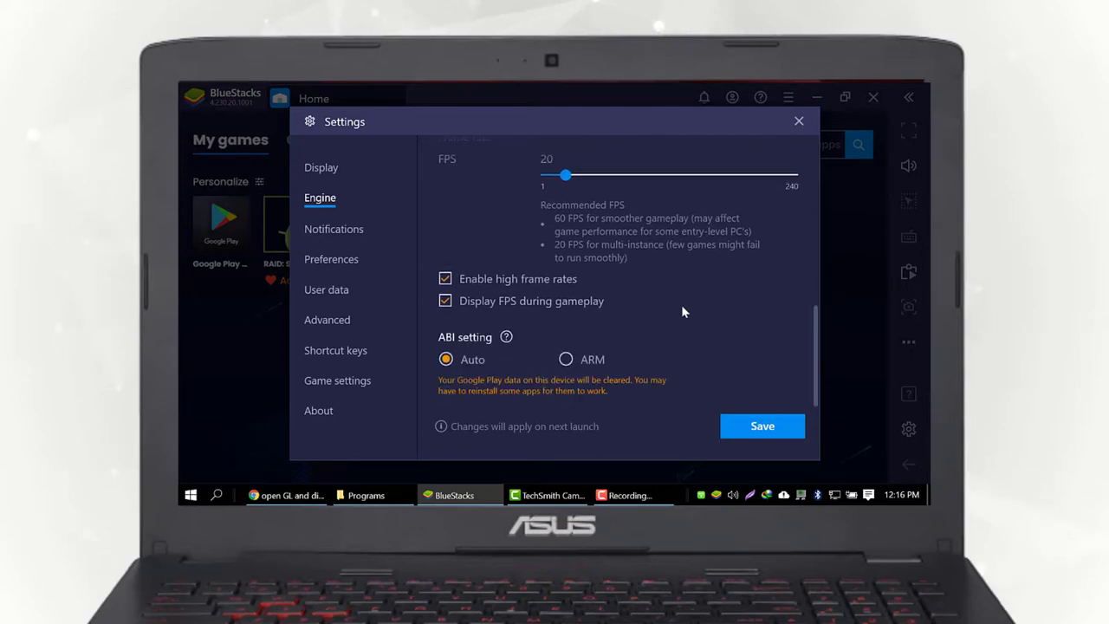
pyautogui.click(793, 427)
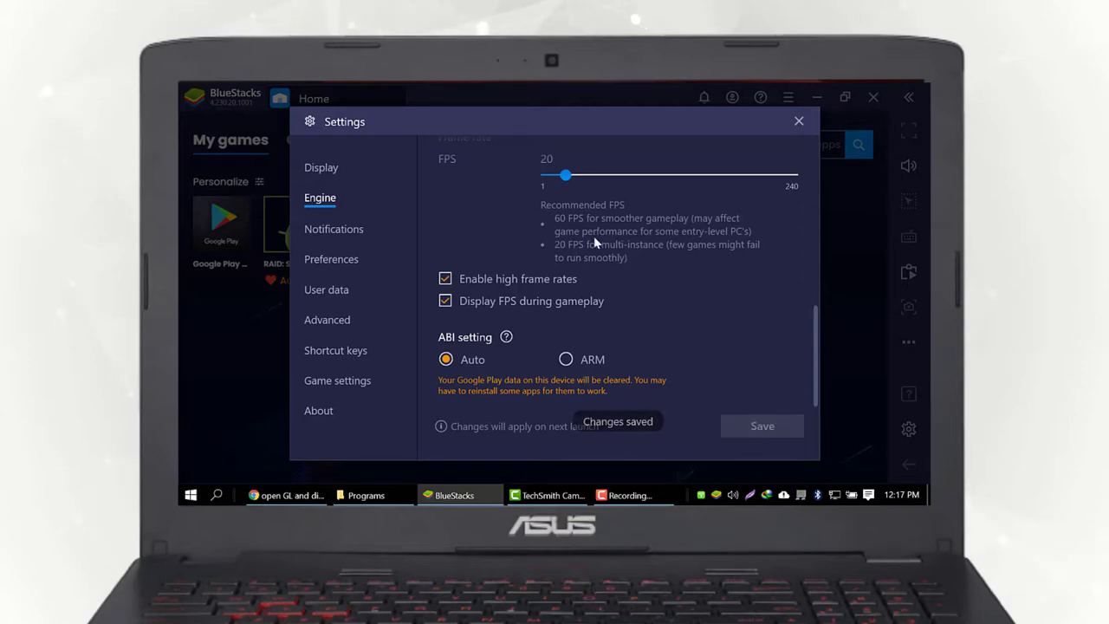
# - Review the notification settings and the performance, game control and platform options in the preferences
pyautogui.click(329, 237)
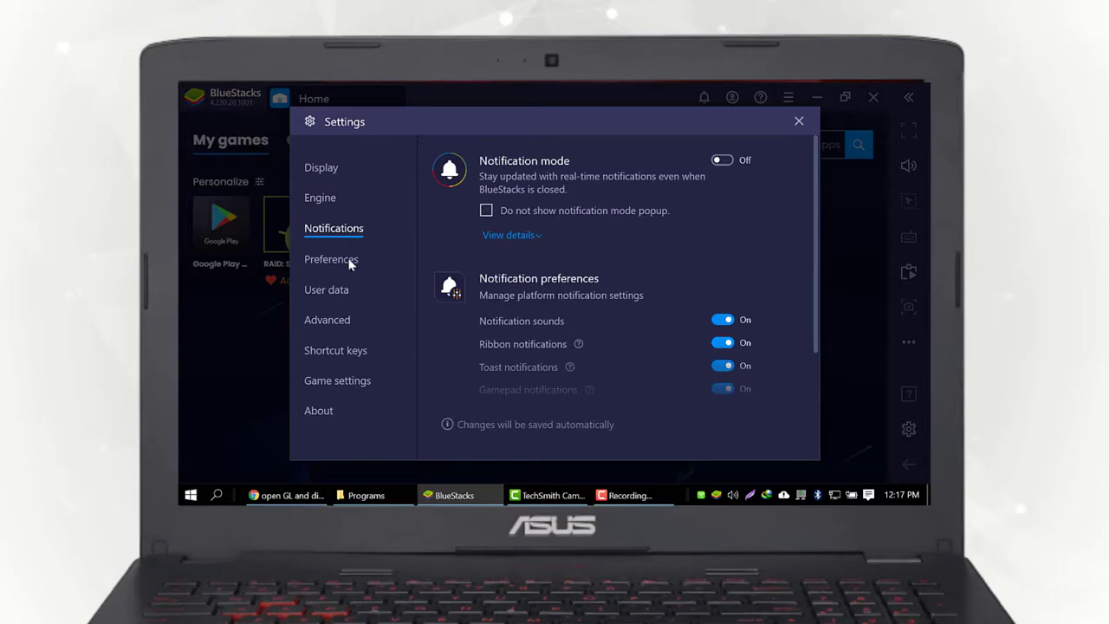
pyautogui.click(351, 265)
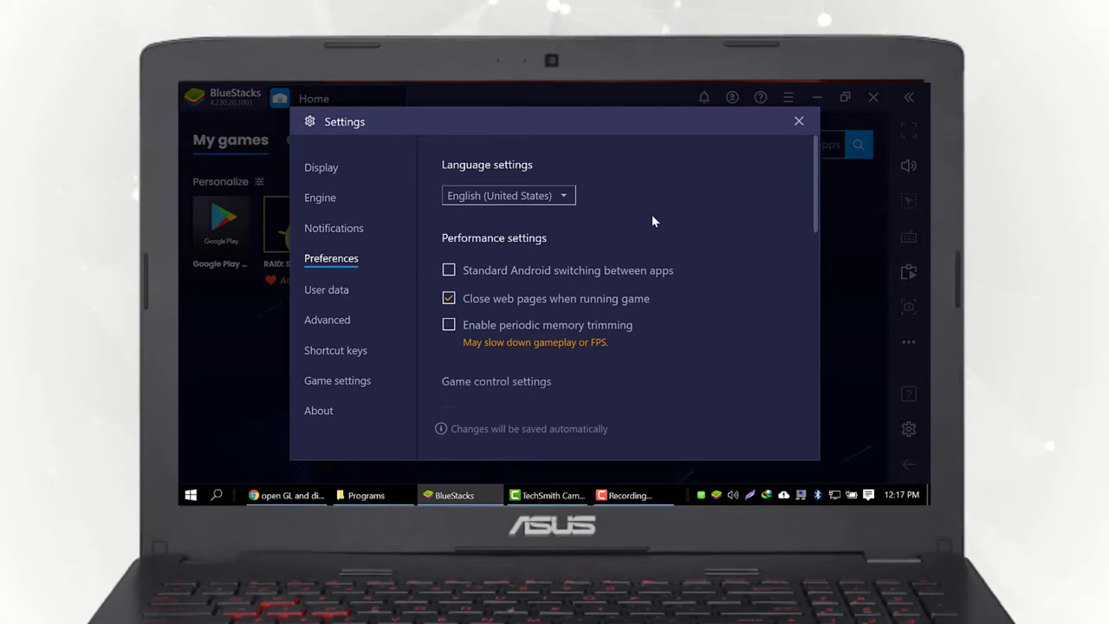
pyautogui.scroll(-3, 652, 216)
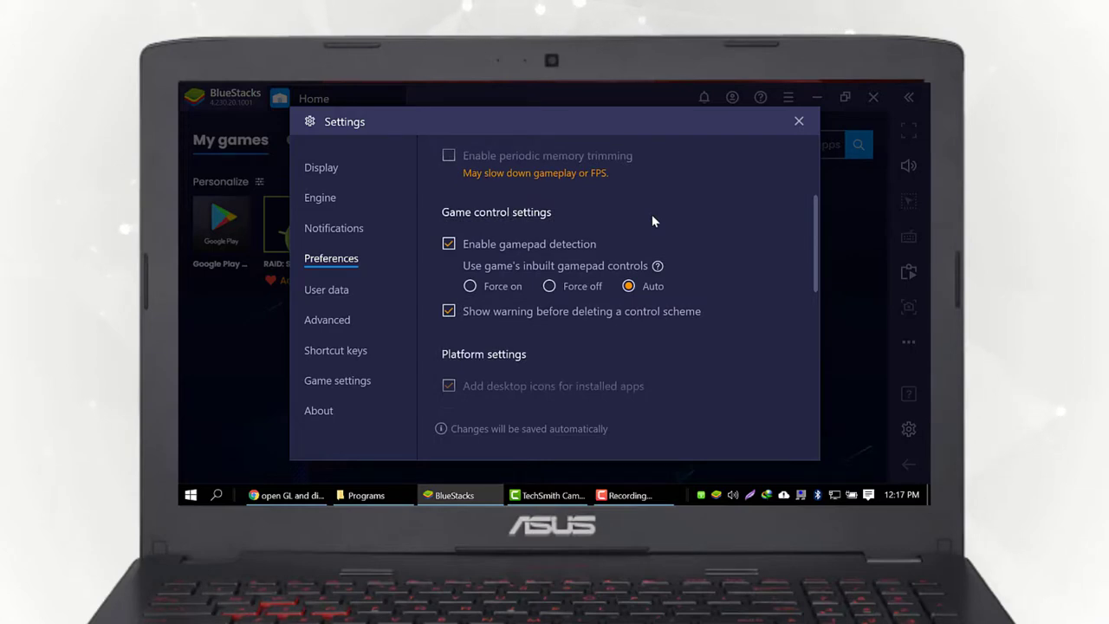
pyautogui.scroll(-3, 653, 219)
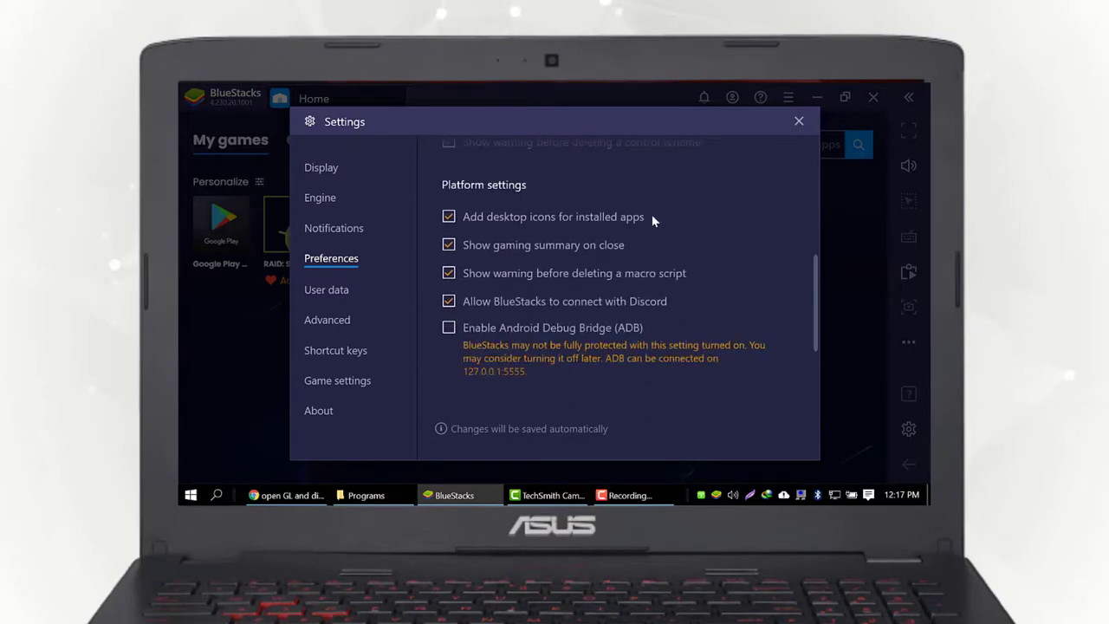
# - Examine the remaining debugging and media folder preferences, along with the user data and advanced device profile settings
pyautogui.scroll(-3, 653, 219)
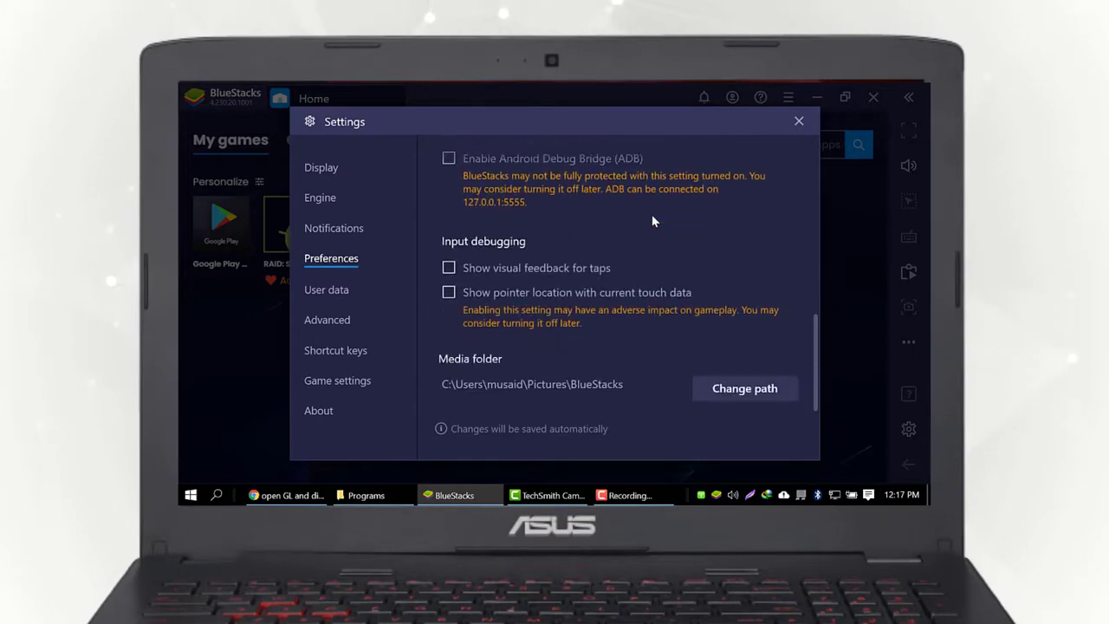
pyautogui.click(340, 288)
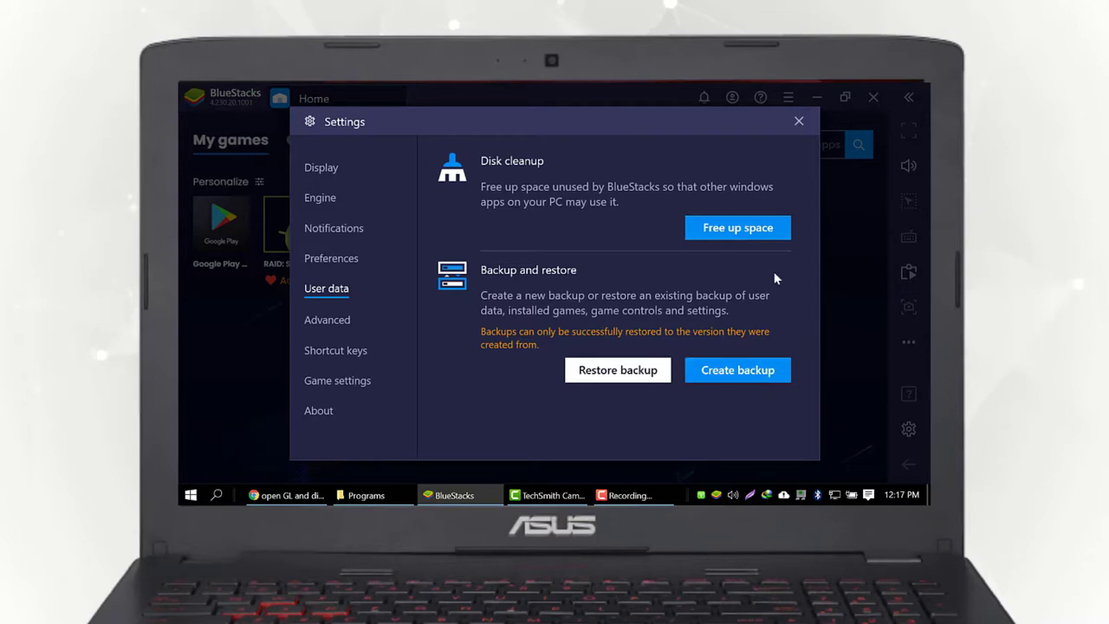
pyautogui.click(327, 321)
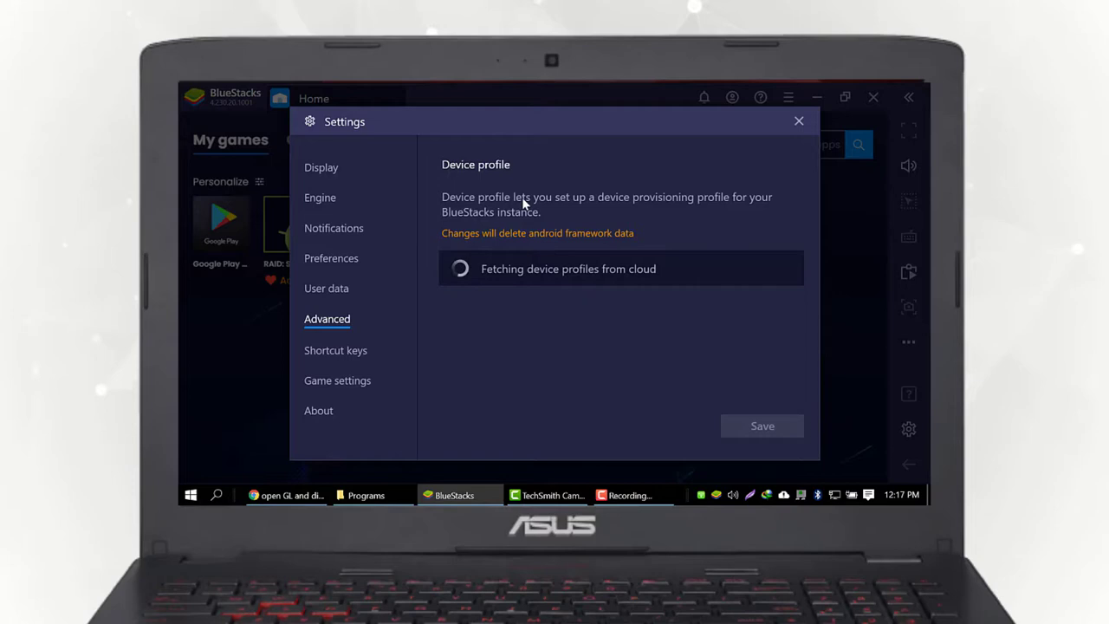
# - Examine the shortcut key assignments for window, system, Android, control and miscellaneous actions
pyautogui.click(350, 354)
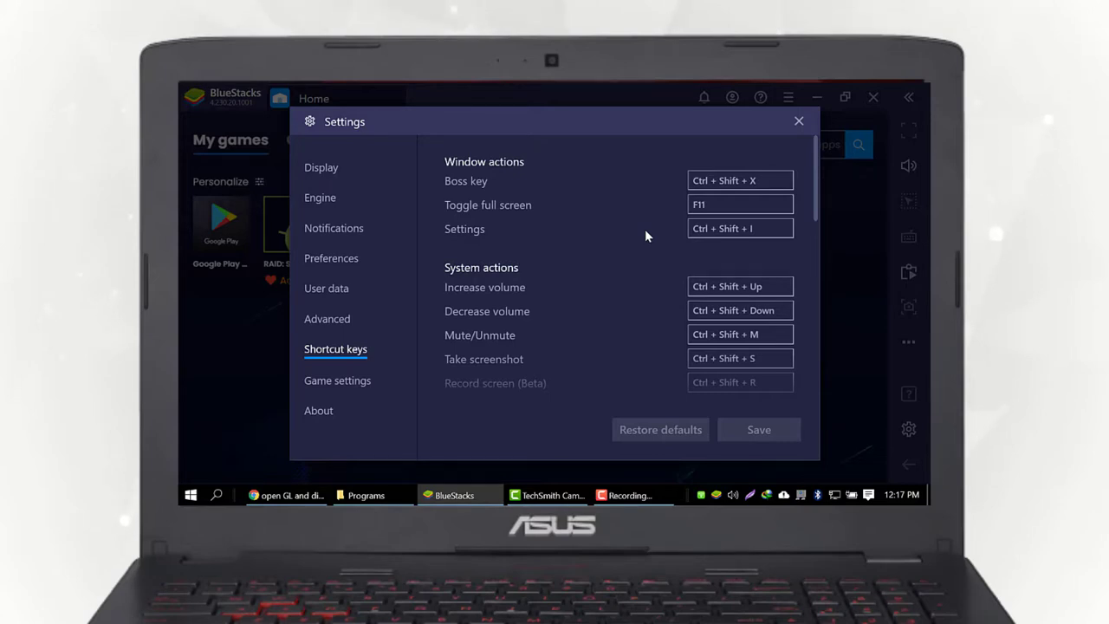
pyautogui.click(735, 229)
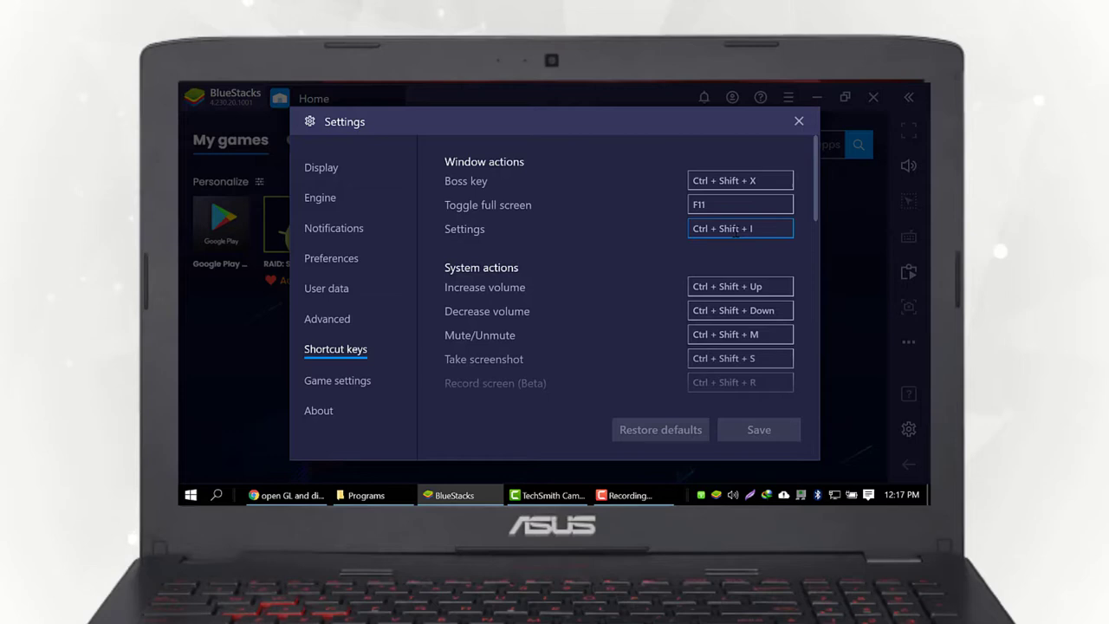
pyautogui.doubleClick(769, 227)
pyautogui.click(656, 262)
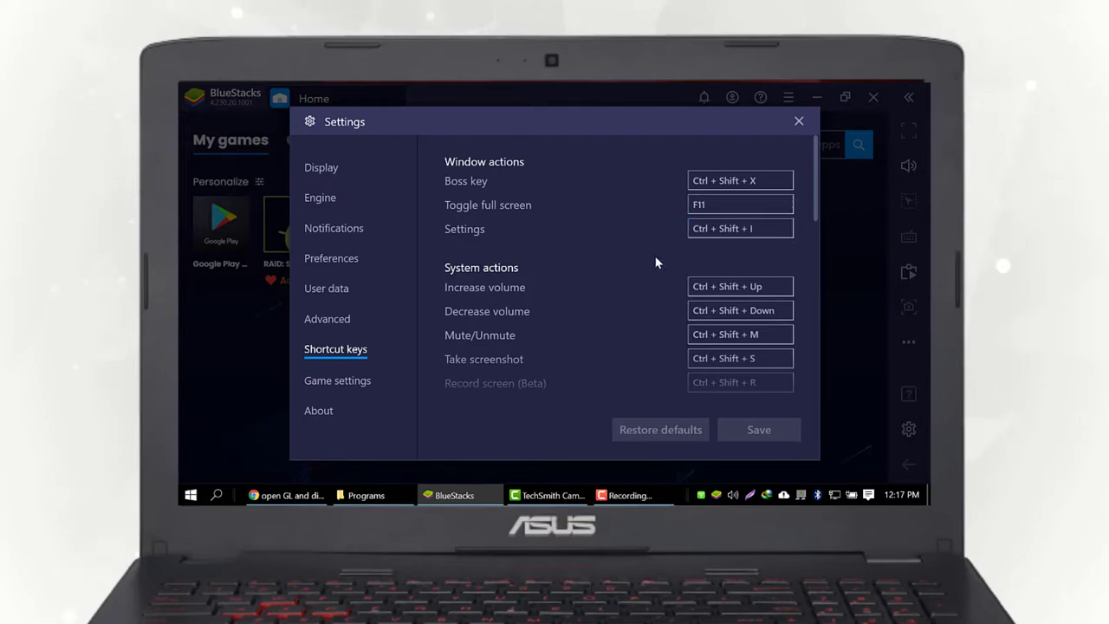
pyautogui.scroll(-5, 656, 262)
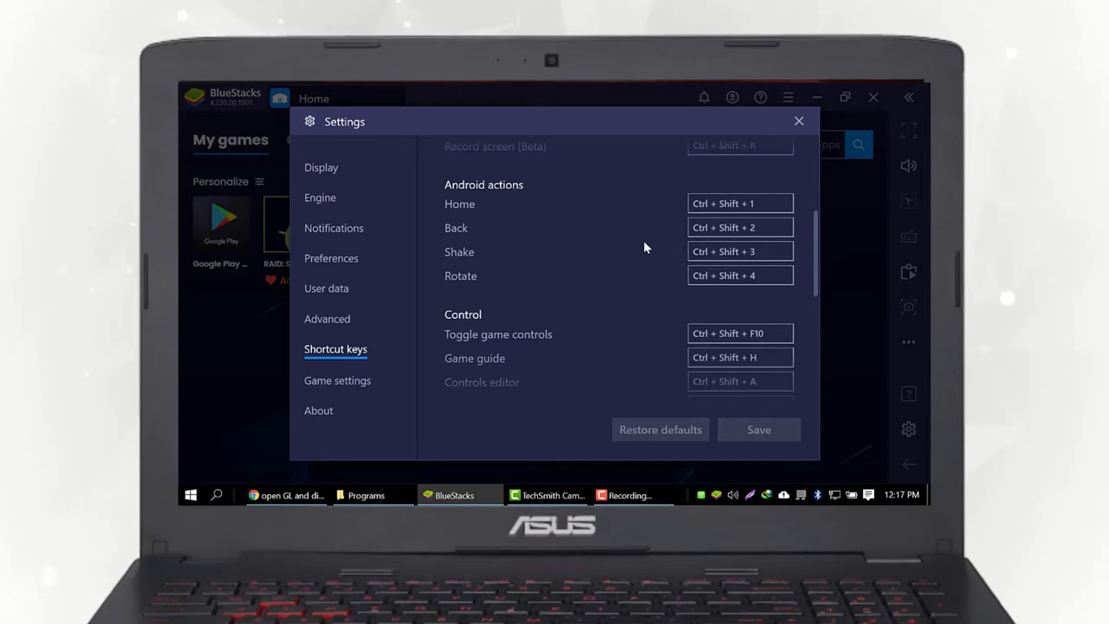
pyautogui.scroll(-3, 644, 246)
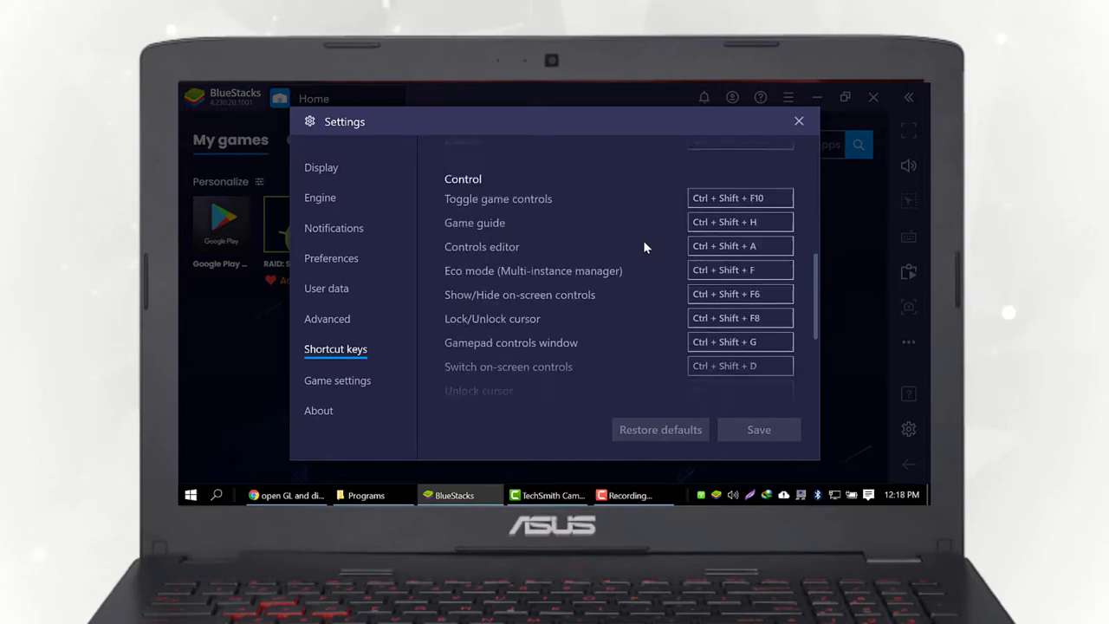
pyautogui.scroll(4, 644, 246)
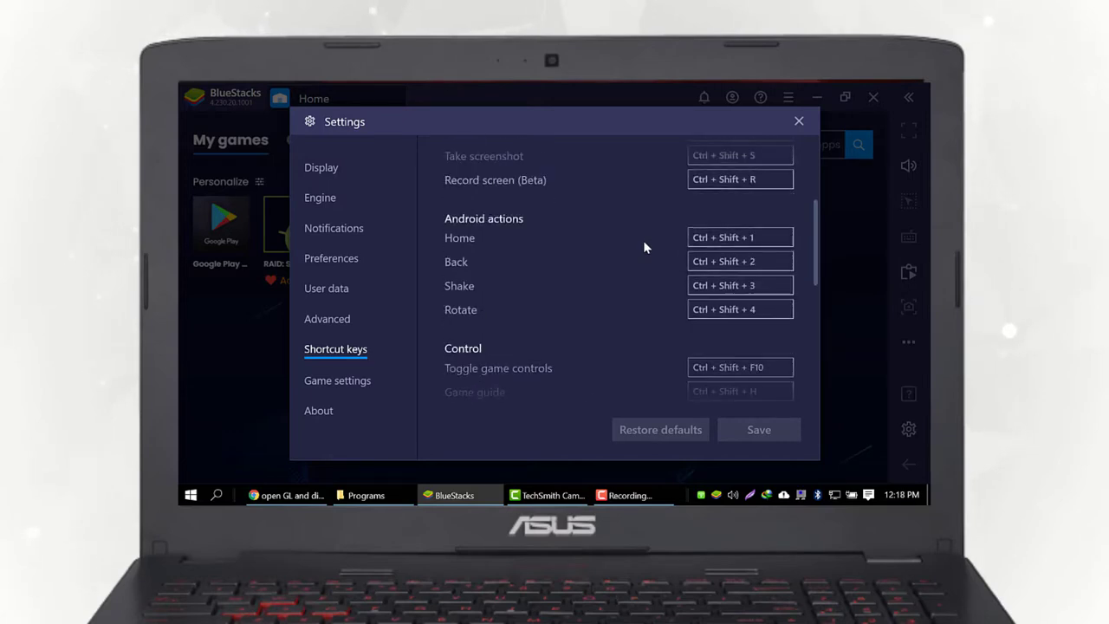
pyautogui.scroll(-3, 643, 240)
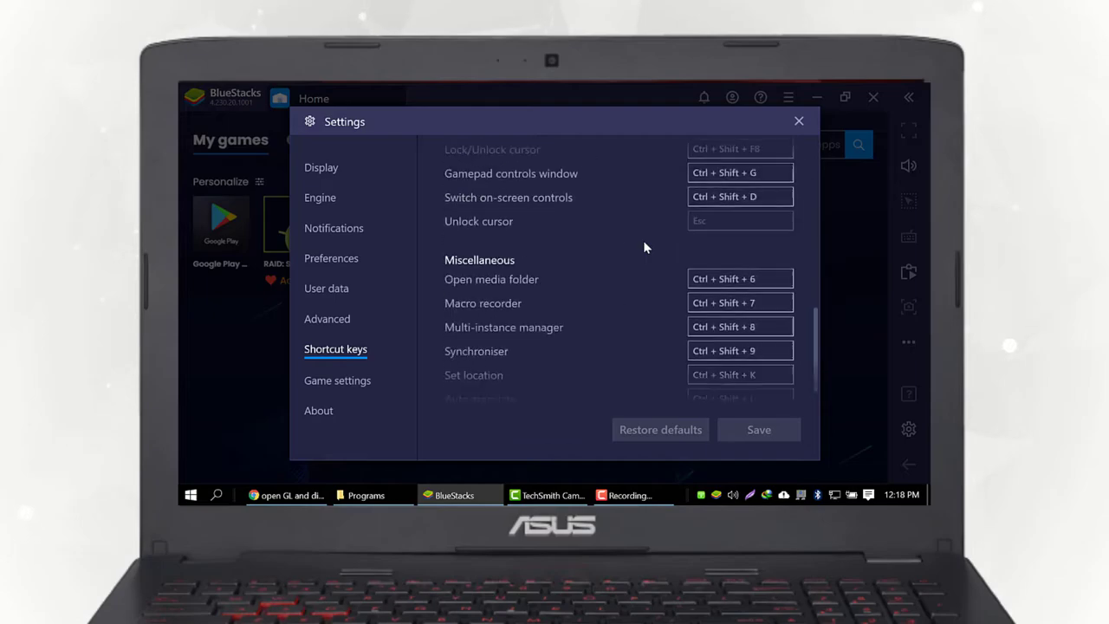